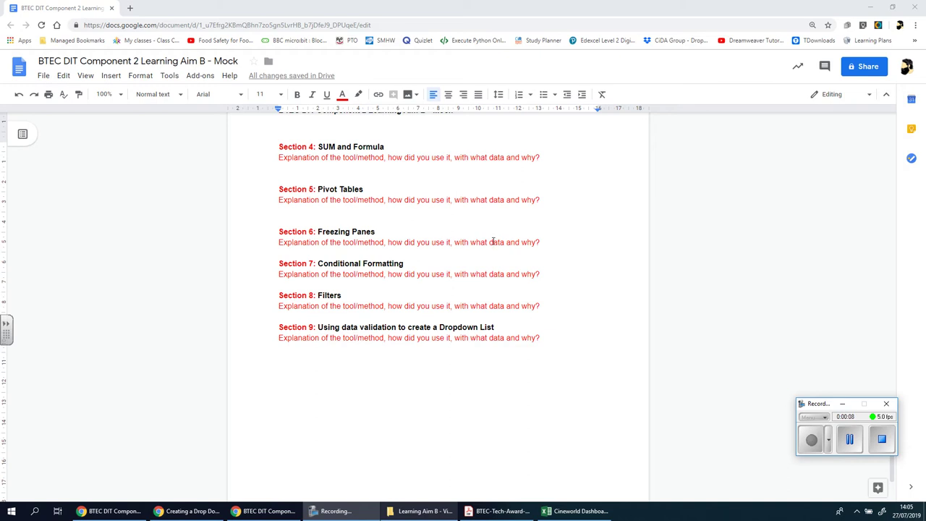
Review the Section 9 heading on data validation dropdown lists, and switch to the Cineworld Dashboard workbook in Excel
left_click(351, 327)
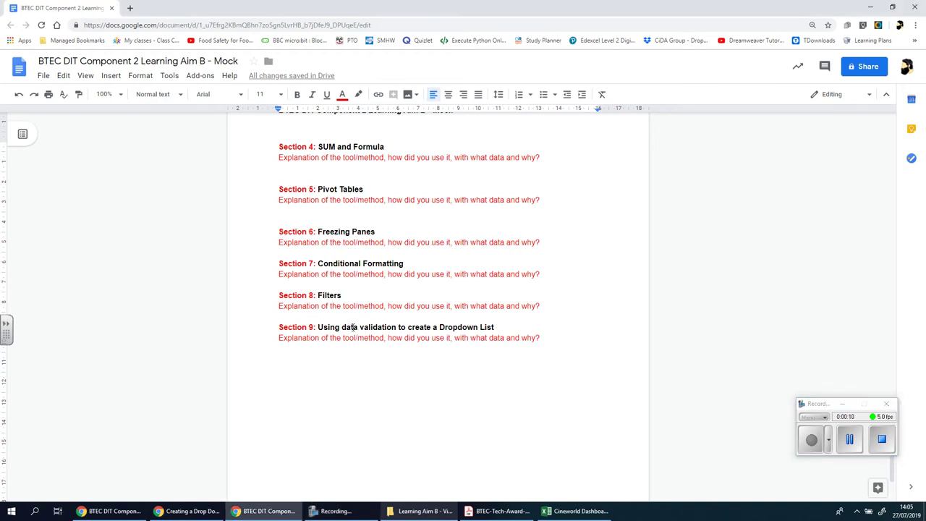
left_click_drag(352, 327, 396, 327)
left_click(455, 327)
key("super+Down")
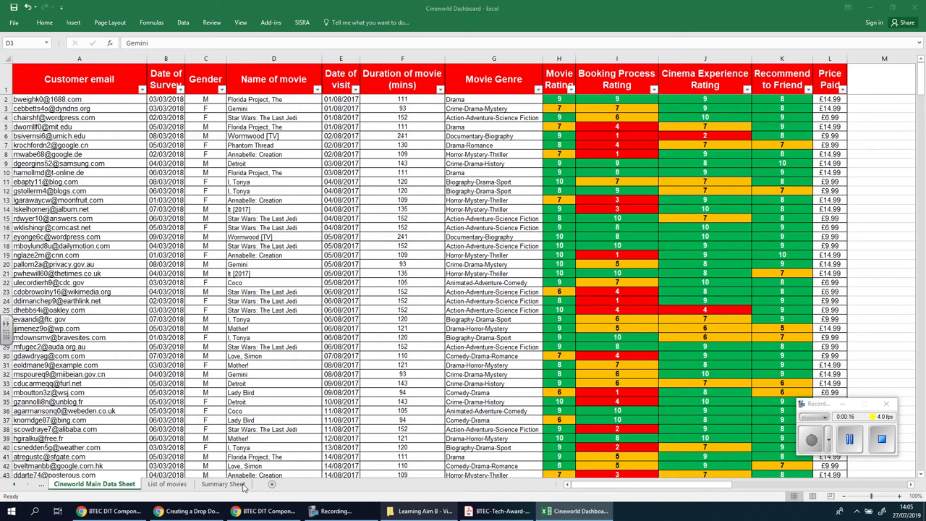
Examine the movie name cells on the Summary Sheet, the Cineworld Main Data Sheet and the List of movies sheet
left_click(225, 480)
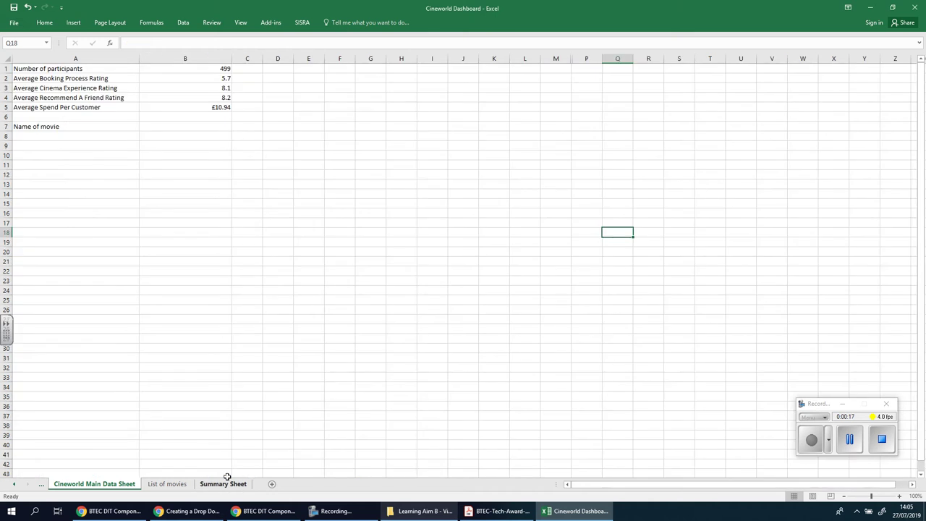
left_click(65, 127)
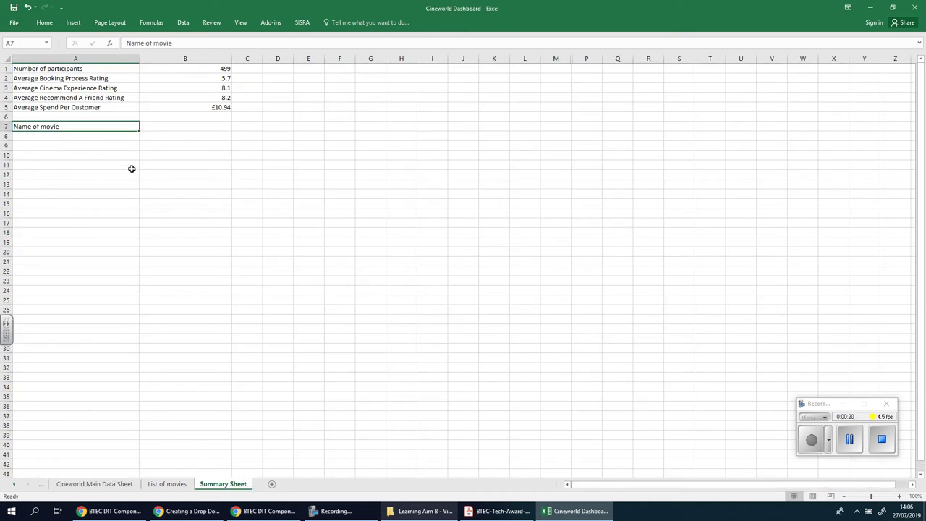
left_click(195, 128)
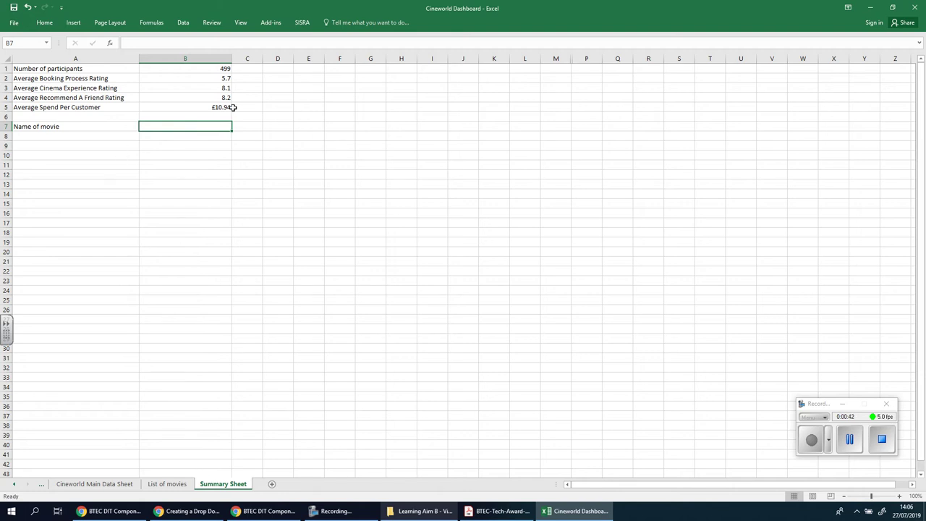
left_click(91, 484)
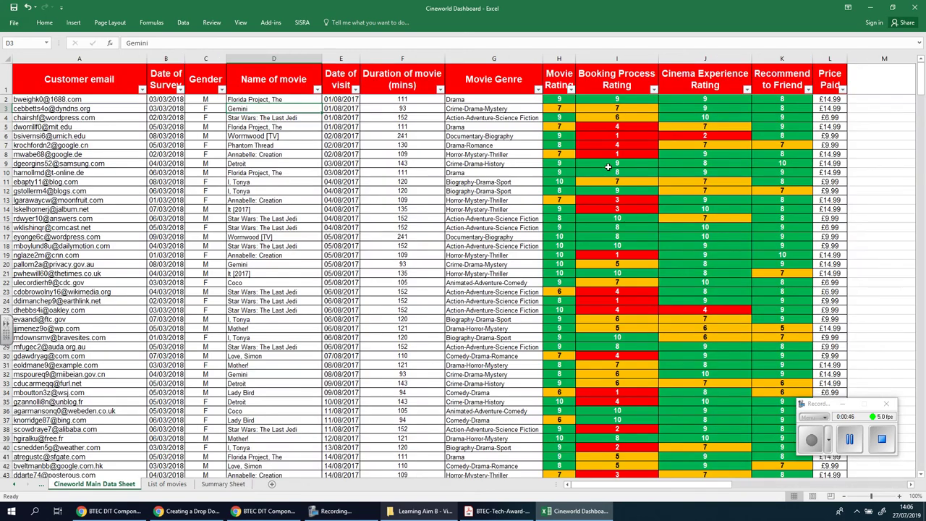
scroll(296, 250, "down", 7)
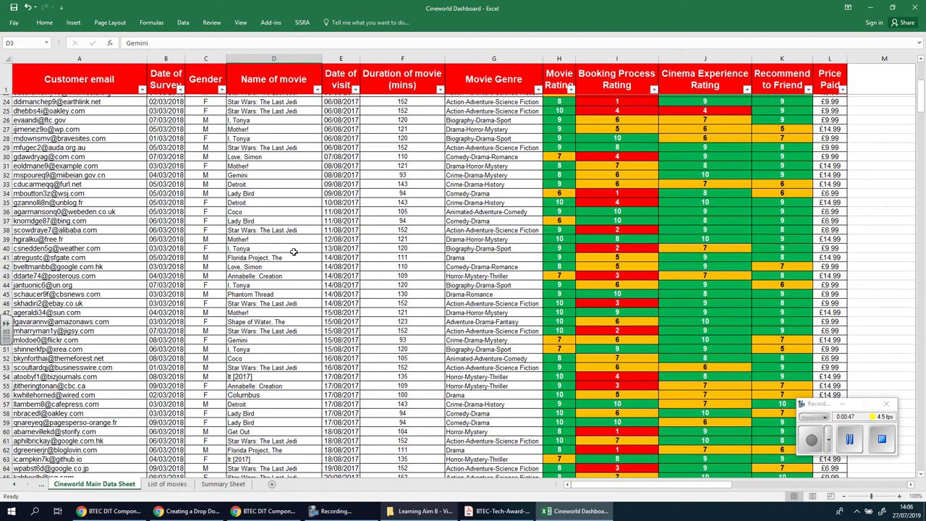
scroll(293, 251, "up", 7)
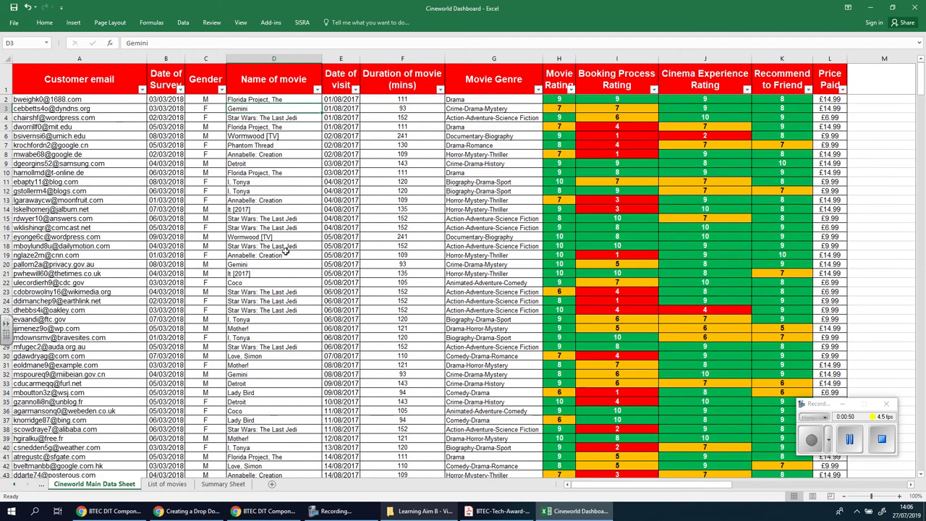
left_click(163, 485)
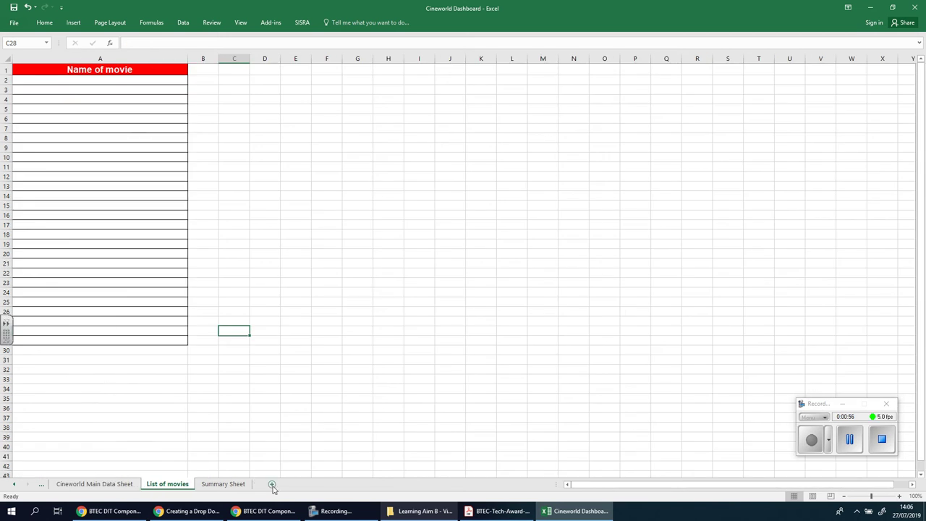
double_click(164, 485)
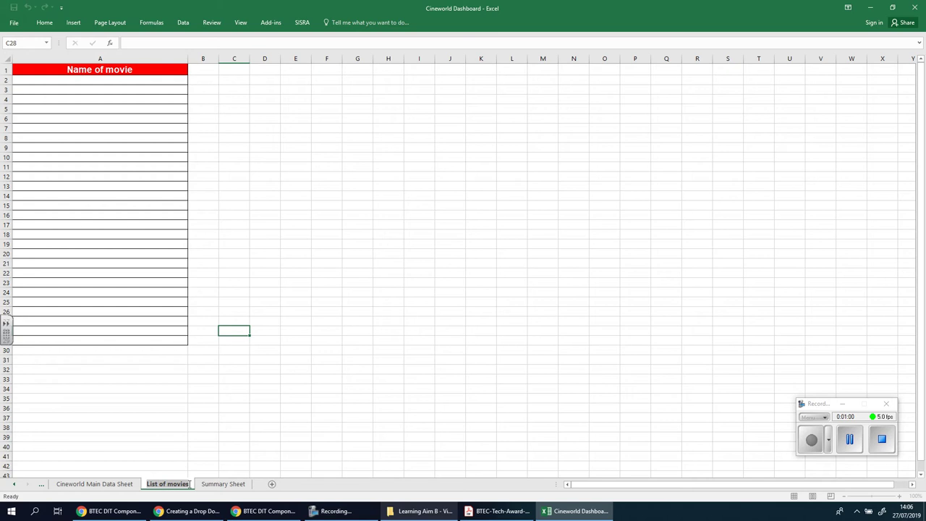
left_click(116, 70)
left_click(115, 70)
Copy the Name of movie column, D1:D500, from the Cineworld Main Data Sheet and paste it at A1 of List of movies
left_click(120, 484)
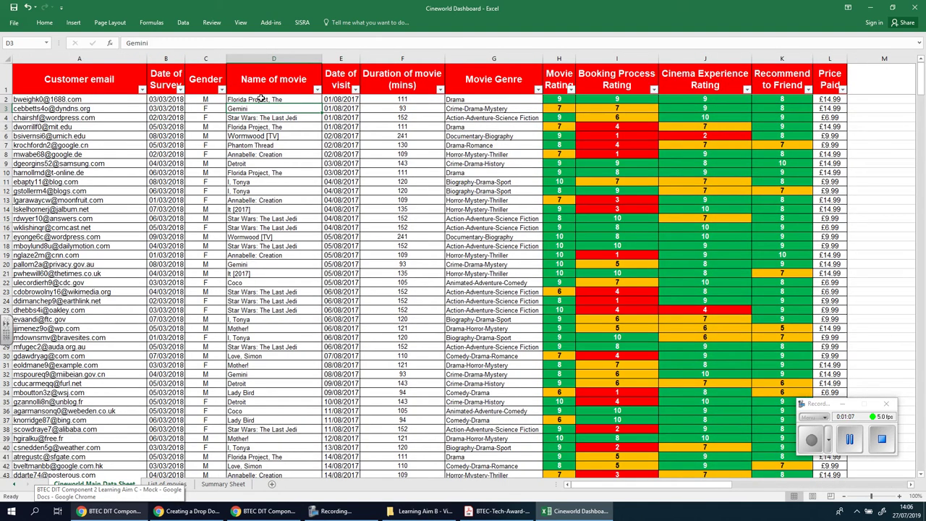
left_click(261, 99)
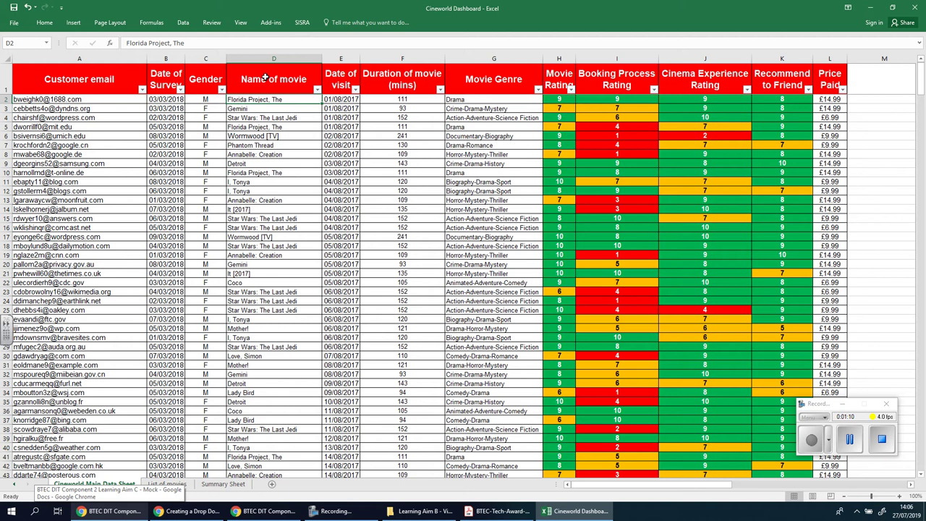
left_click_drag(266, 78, 274, 448)
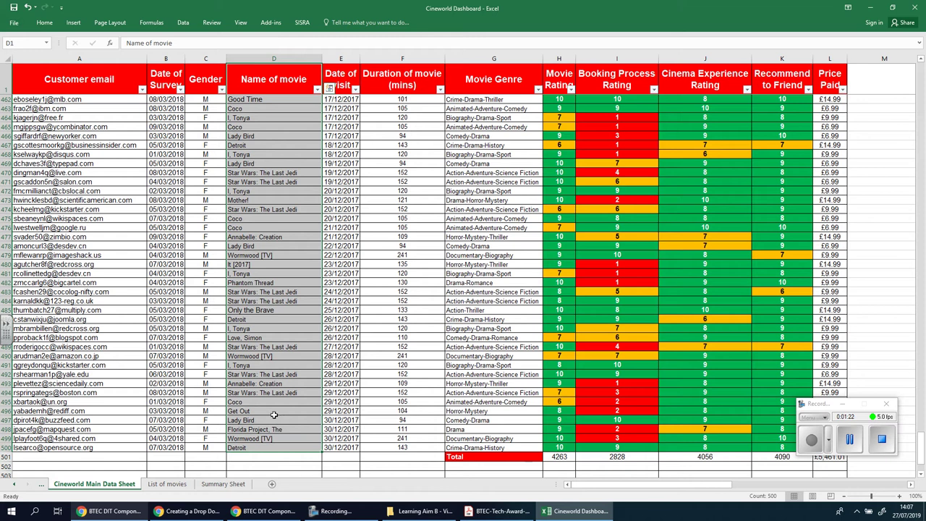
right_click(274, 414)
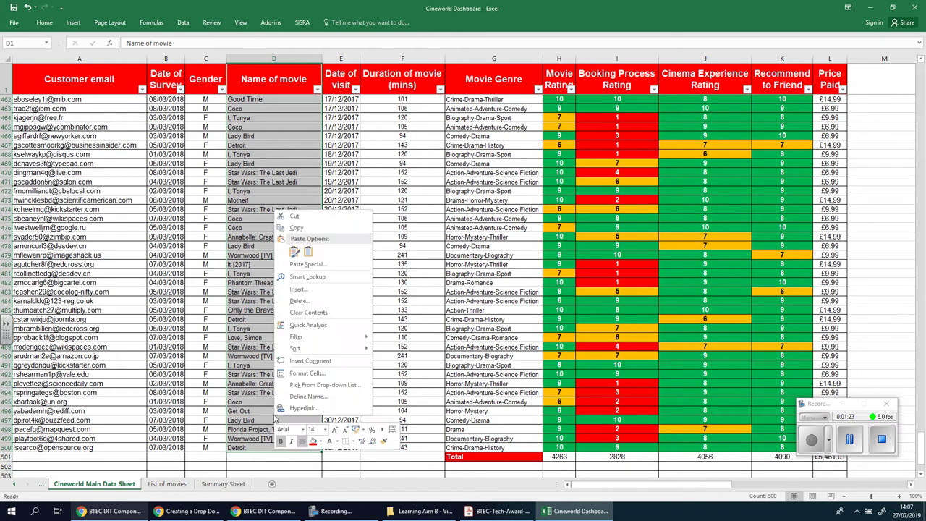
left_click(303, 230)
left_click(165, 484)
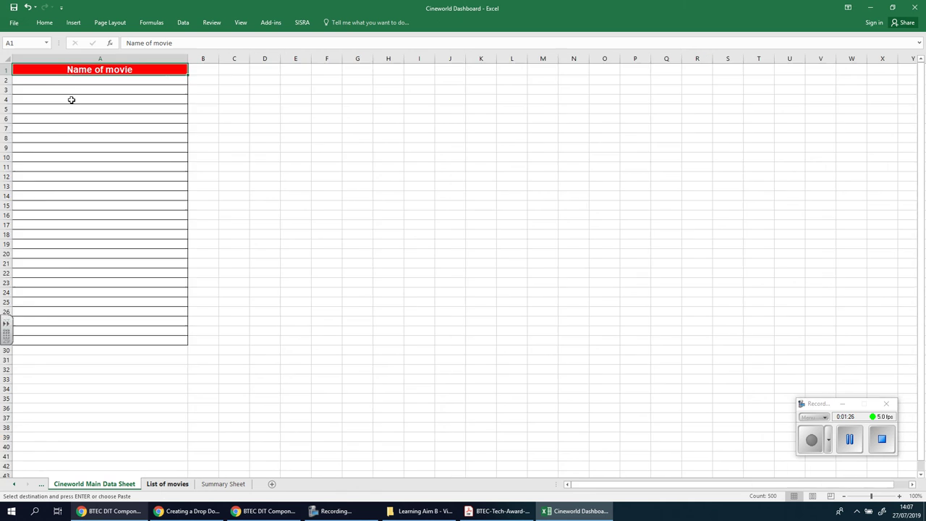
right_click(66, 69)
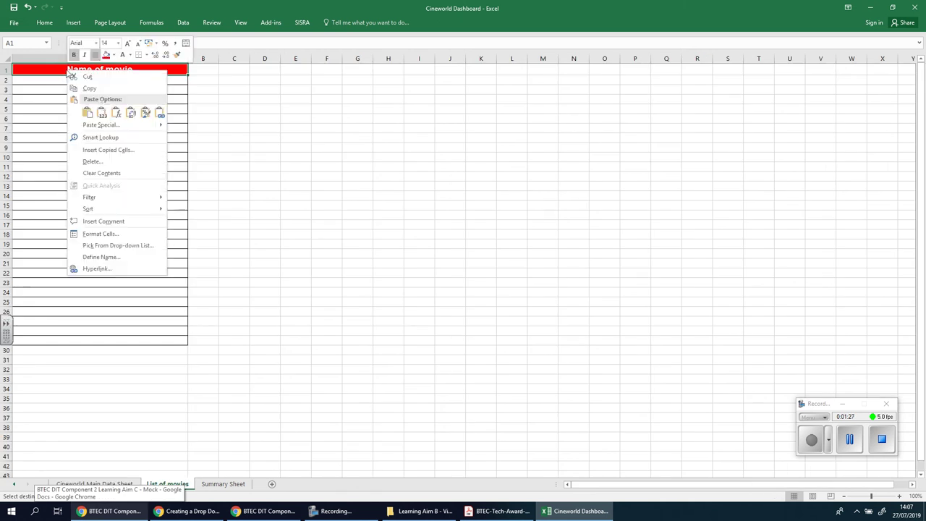
left_click(97, 116)
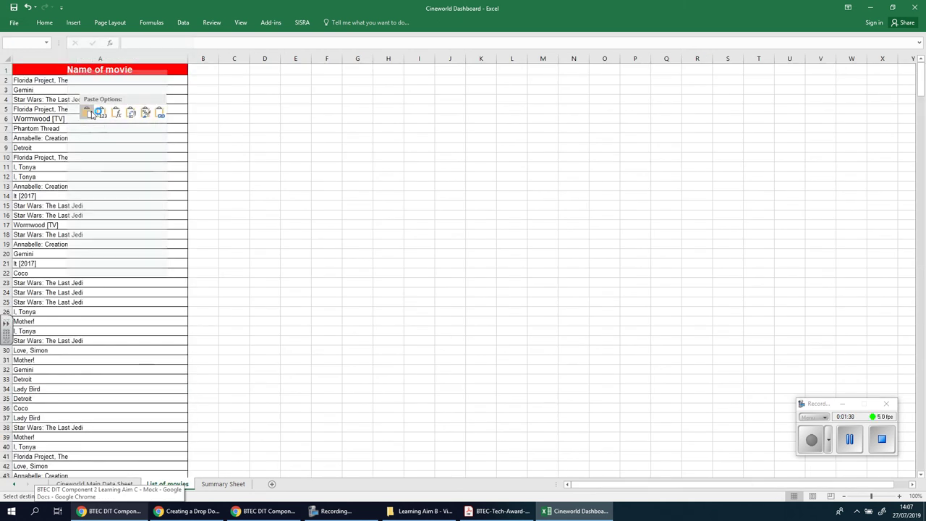
left_click(312, 205)
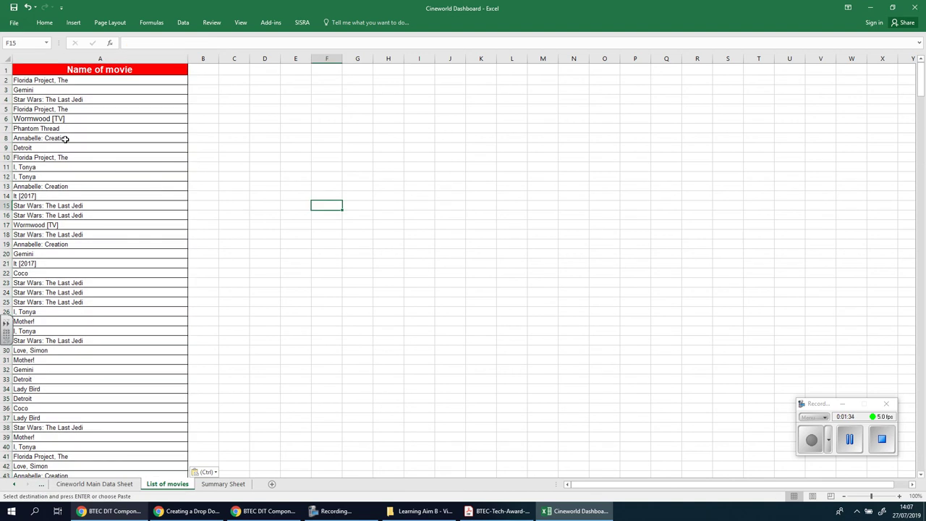
Remove the duplicate titles from A2:A500 on the List of movies sheet, checking the Name of movie column
left_click(44, 81)
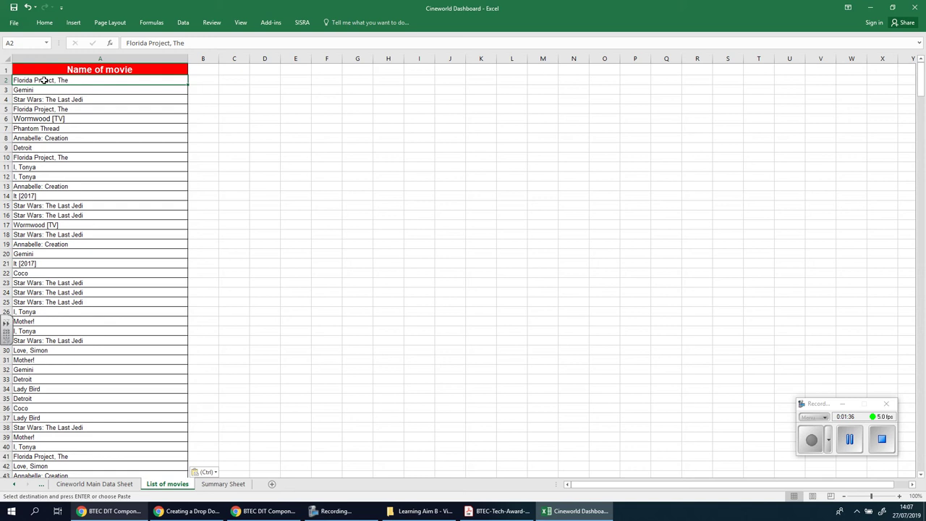
left_click_drag(44, 80, 55, 451)
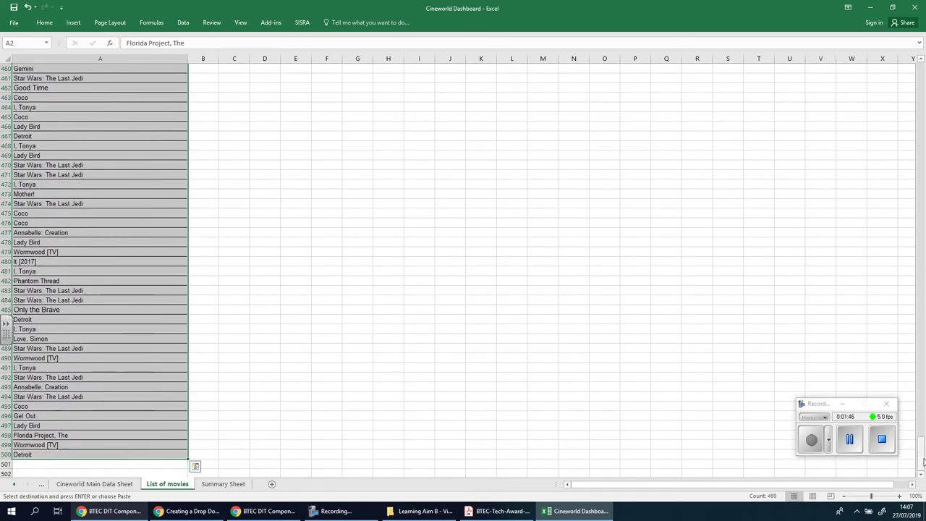
left_click_drag(921, 442, 921, 76)
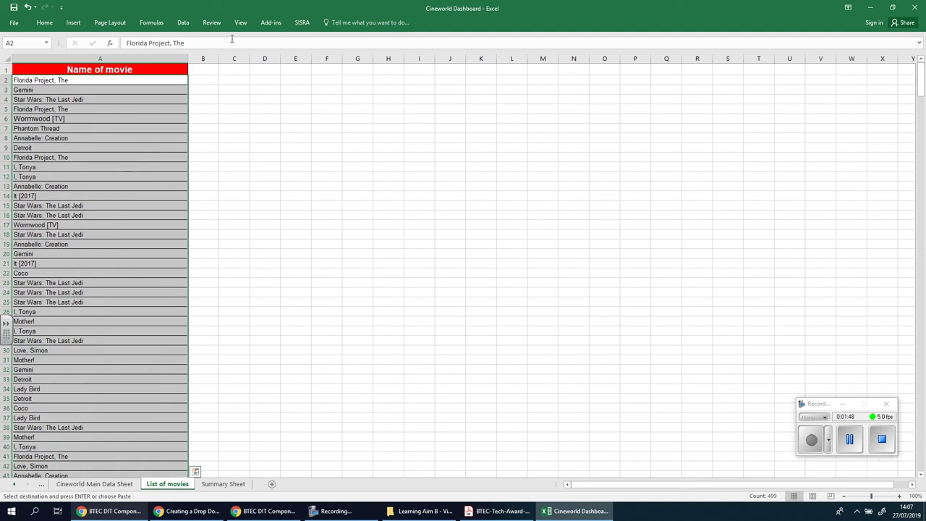
key("ctrl+v")
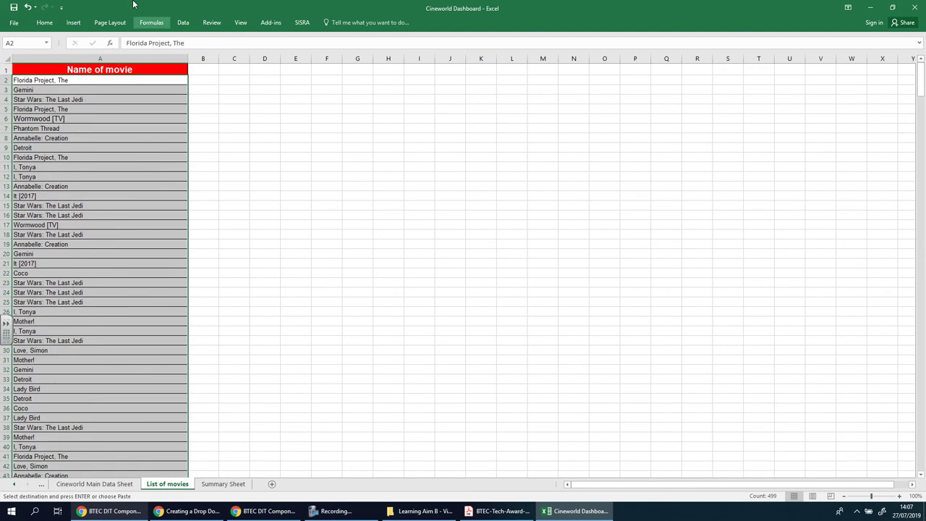
left_click(185, 23)
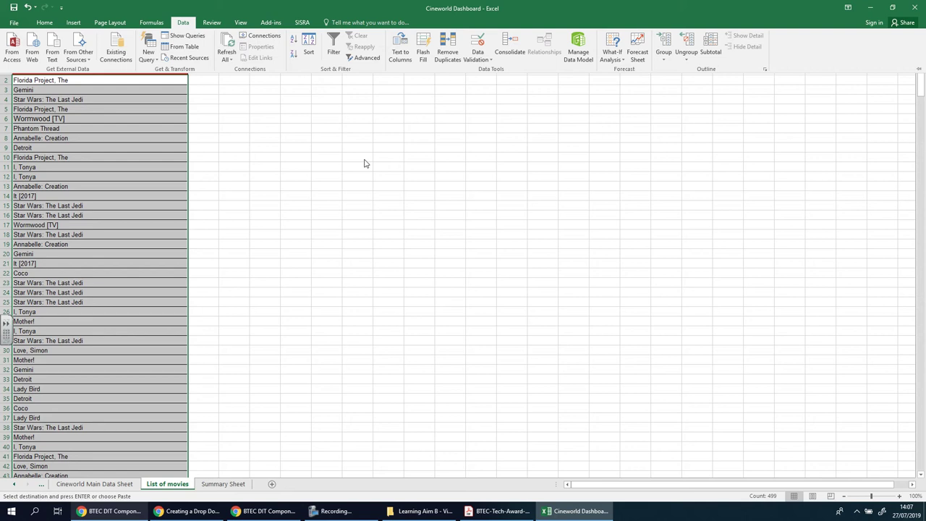
left_click(450, 55)
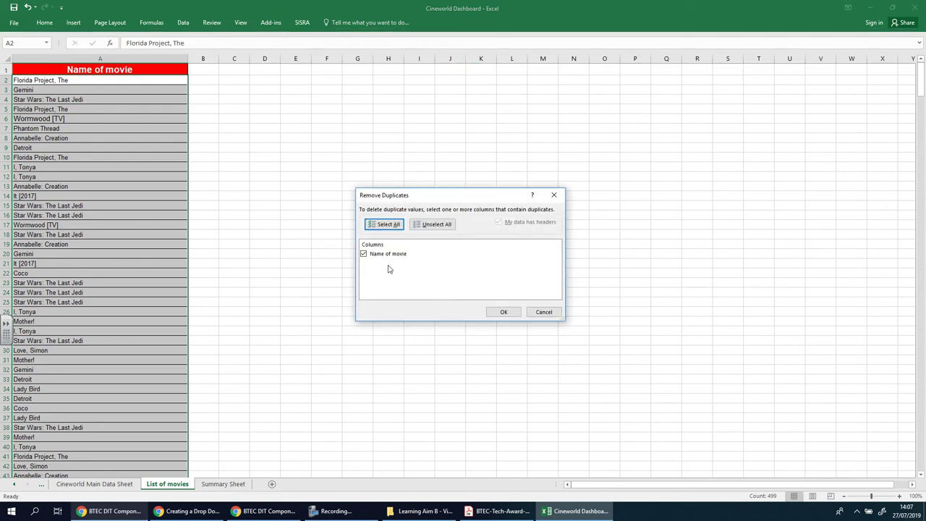
left_click(498, 316)
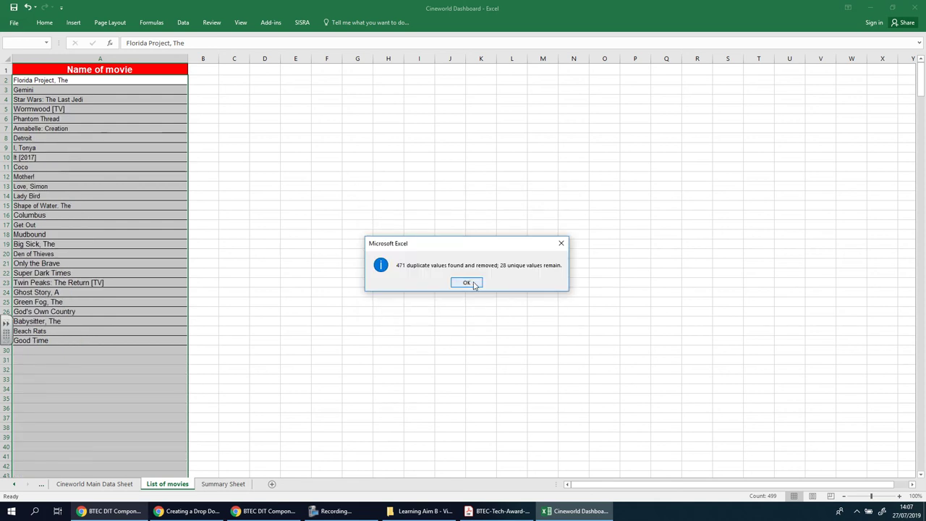
left_click(467, 282)
left_click(124, 166)
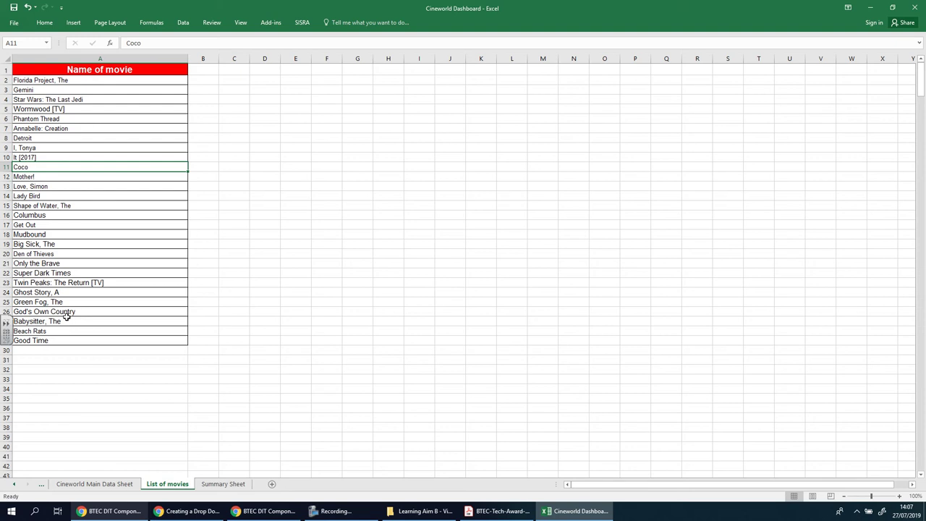
left_click(100, 485)
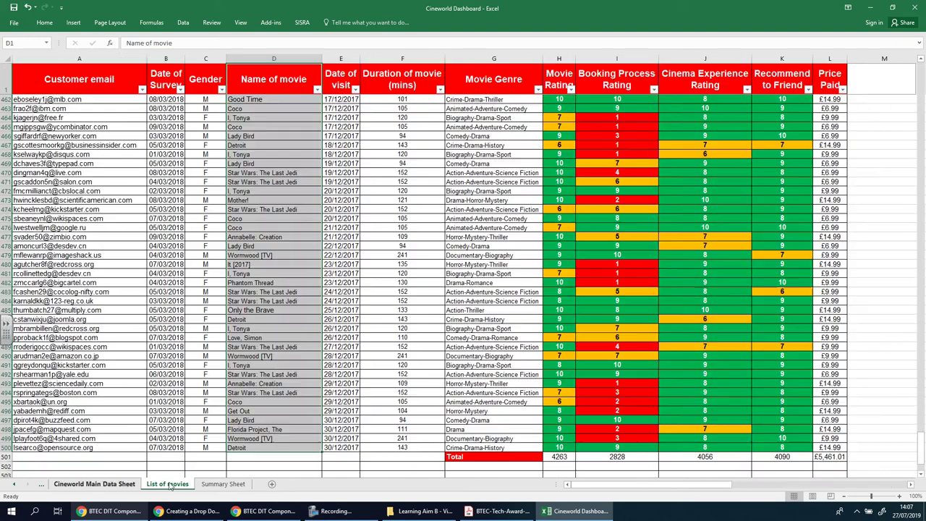
left_click(167, 485)
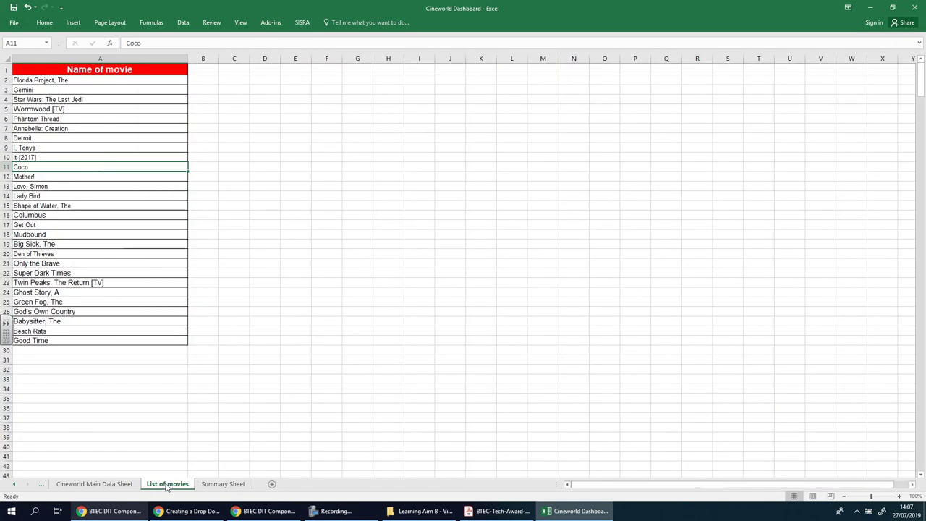
left_click(75, 78)
Change the label in cell A7 of the Summary Sheet to "Select movie"
left_click(221, 484)
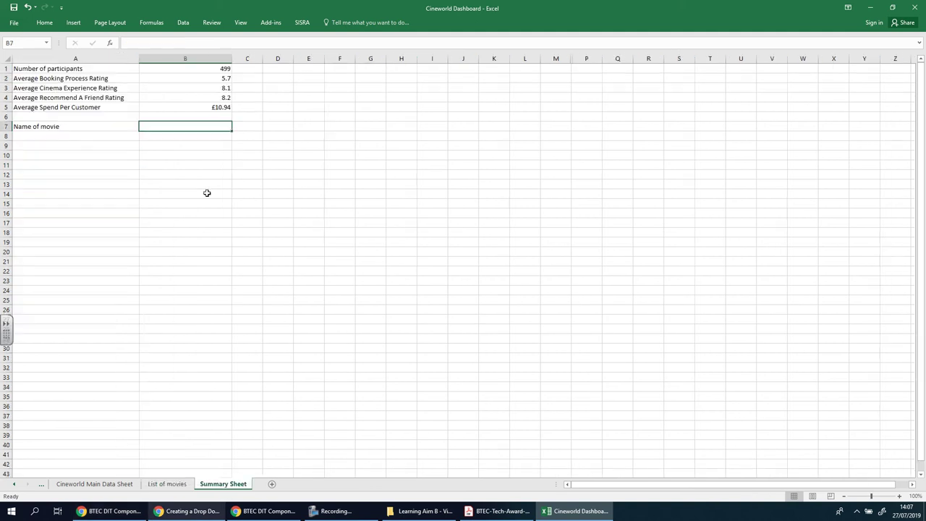
left_click(61, 126)
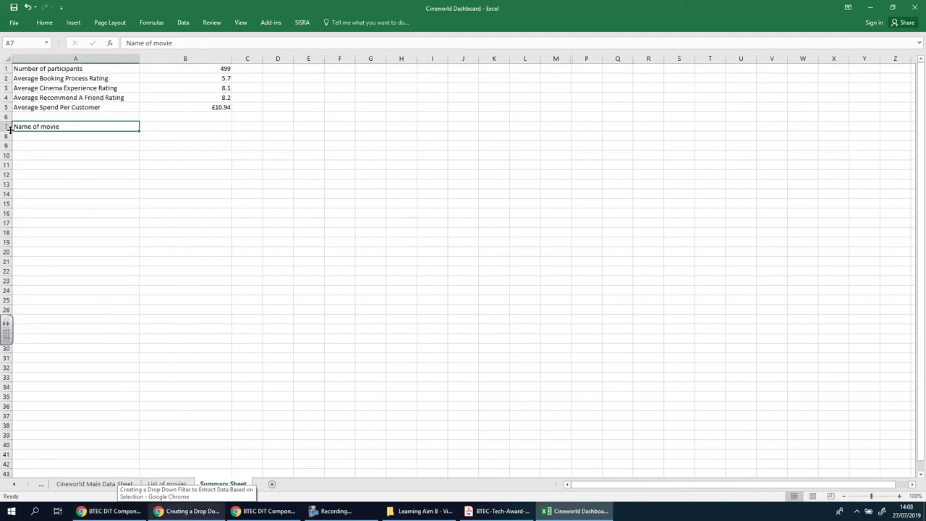
left_click(177, 126)
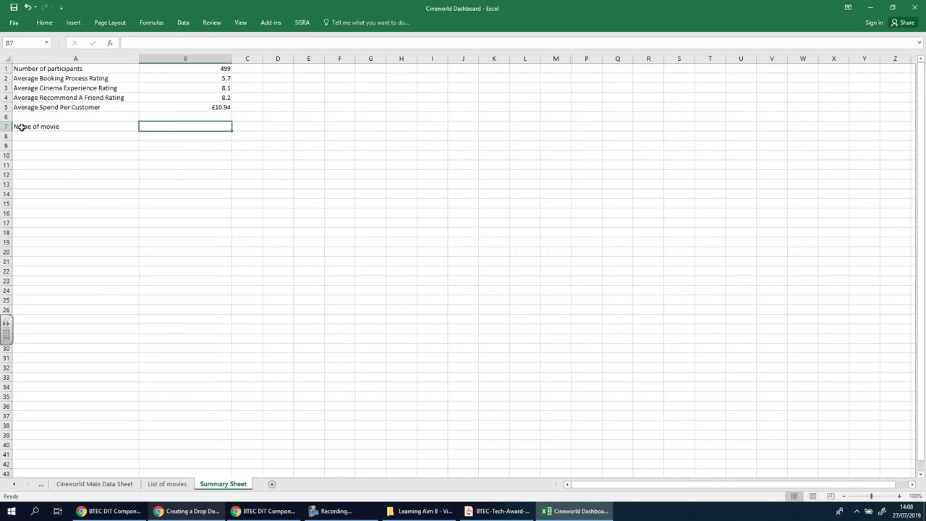
double_click(61, 126)
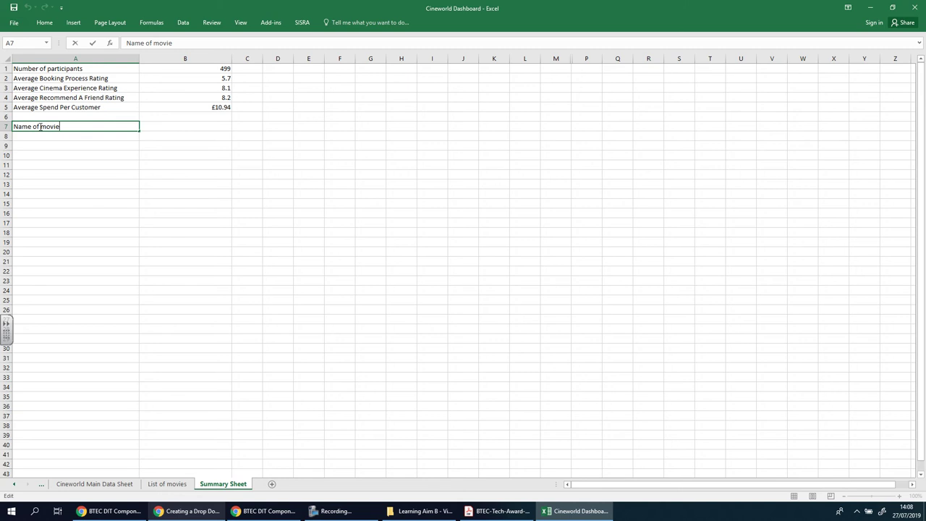
left_click_drag(41, 127, 13, 127)
type("Se")
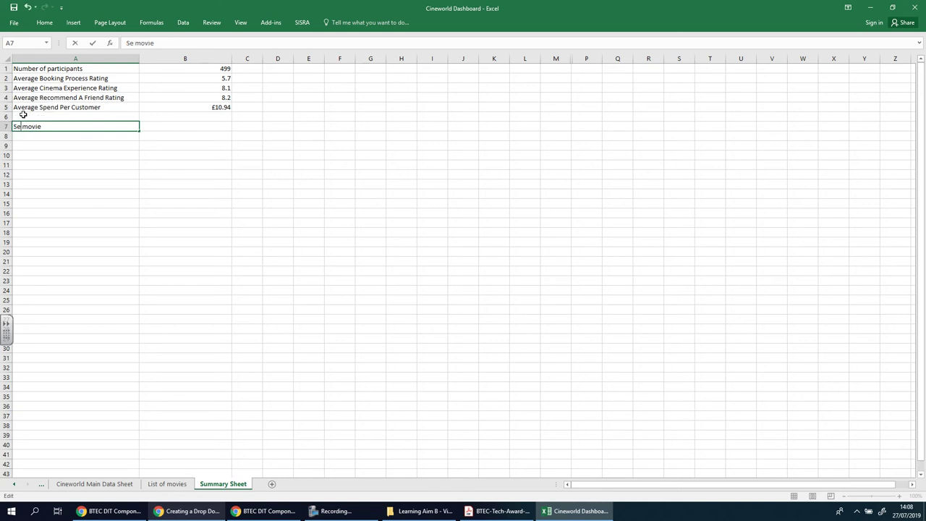
type("lect")
Start a data validation rule for cell B7 of the Summary Sheet that allows a List
left_click(165, 127)
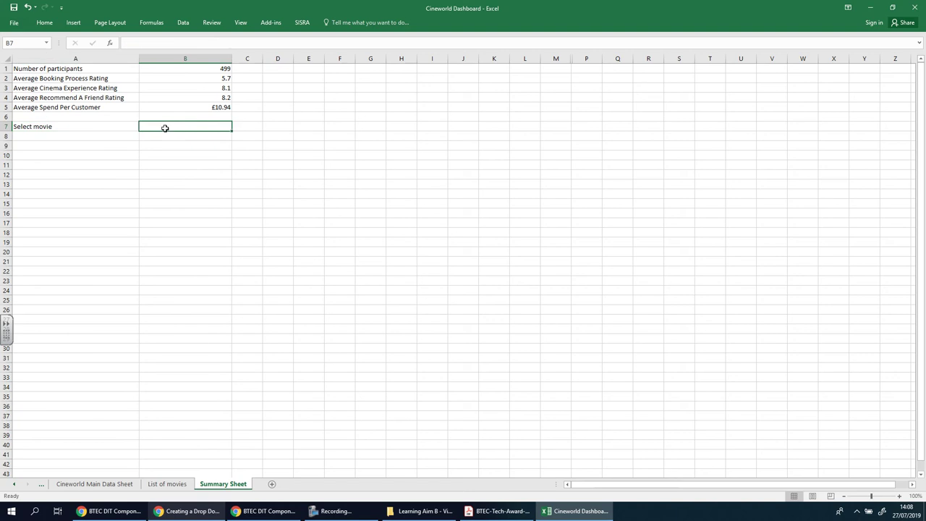
left_click(55, 25)
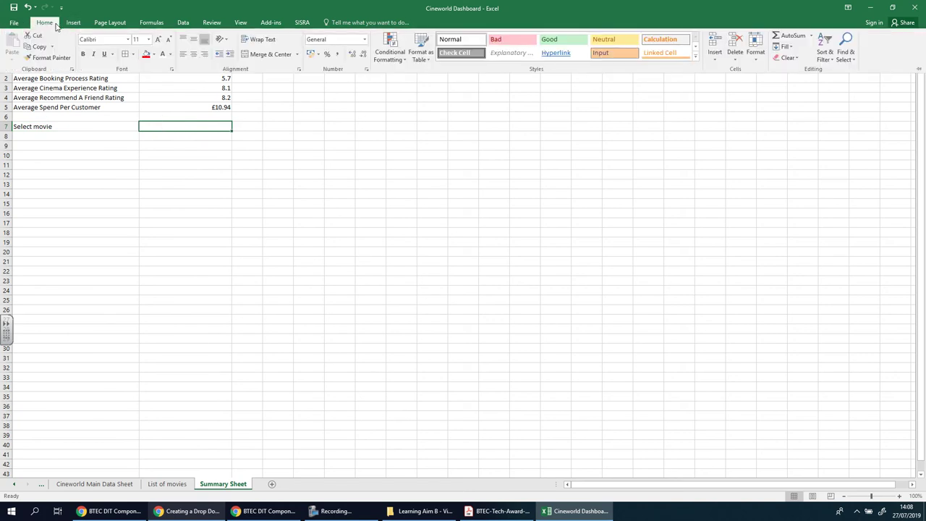
left_click(183, 23)
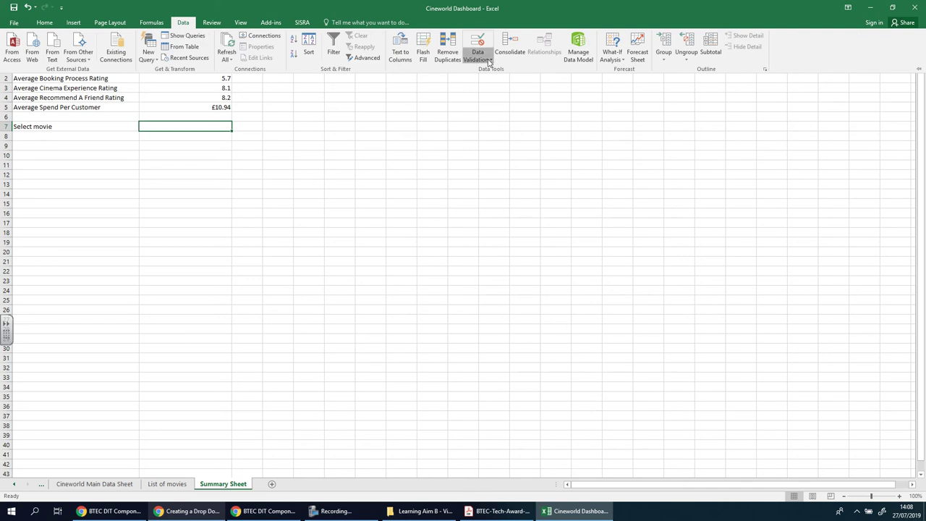
left_click(489, 62)
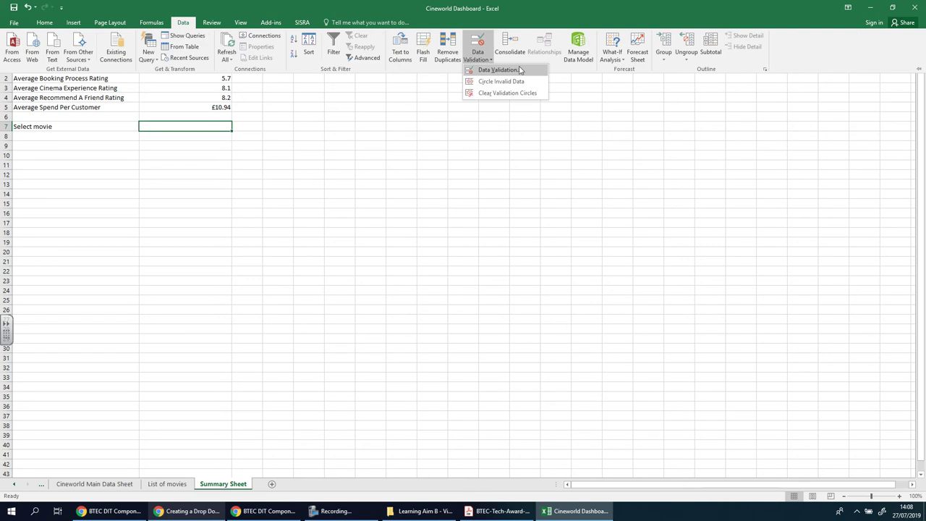
left_click(499, 71)
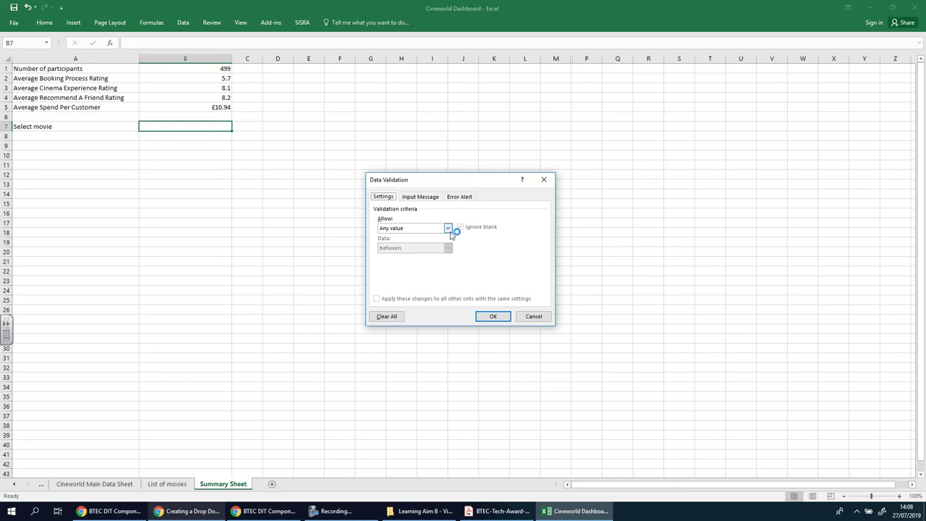
left_click(425, 228)
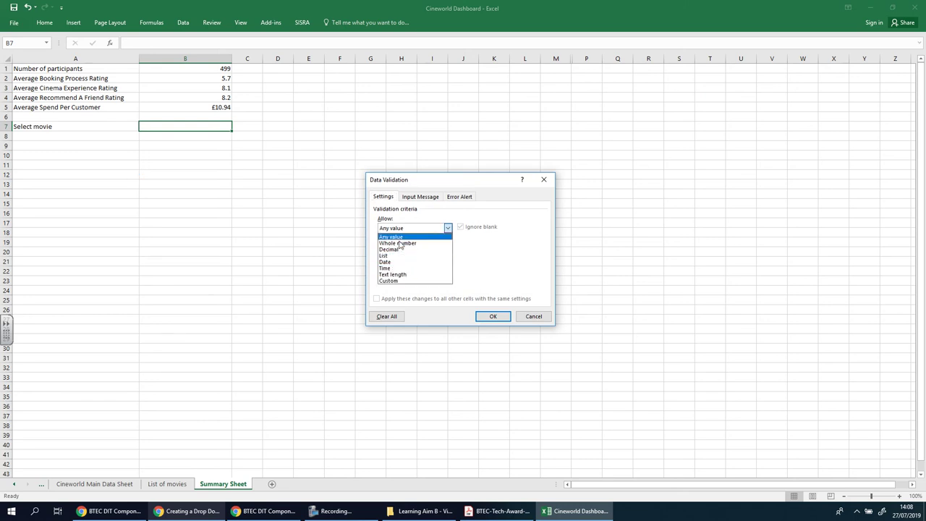
left_click(401, 256)
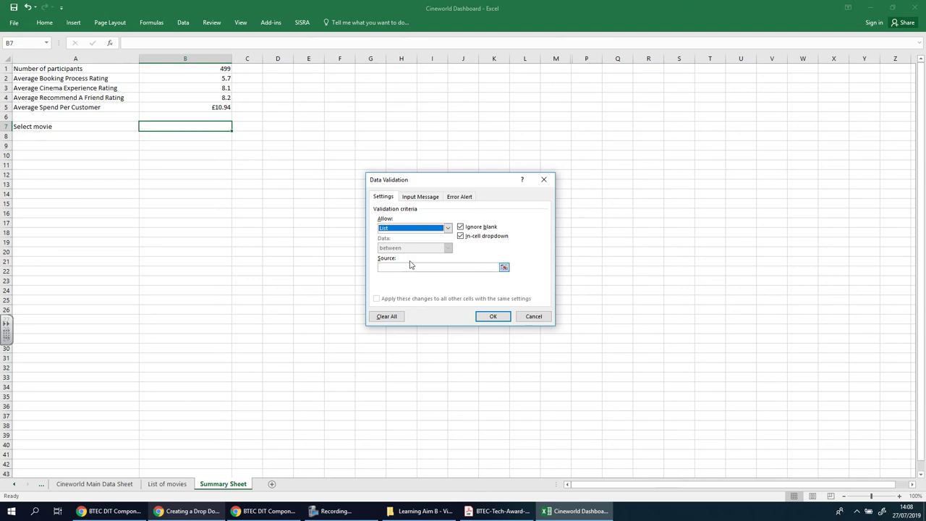
Set the validation source to A2:A29 on the List of movies sheet and apply the rule
left_click(505, 268)
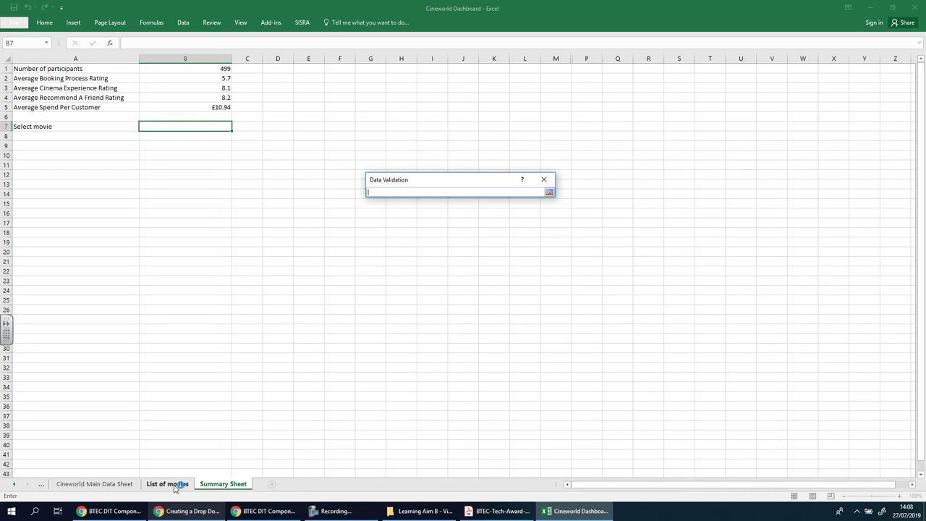
left_click(173, 484)
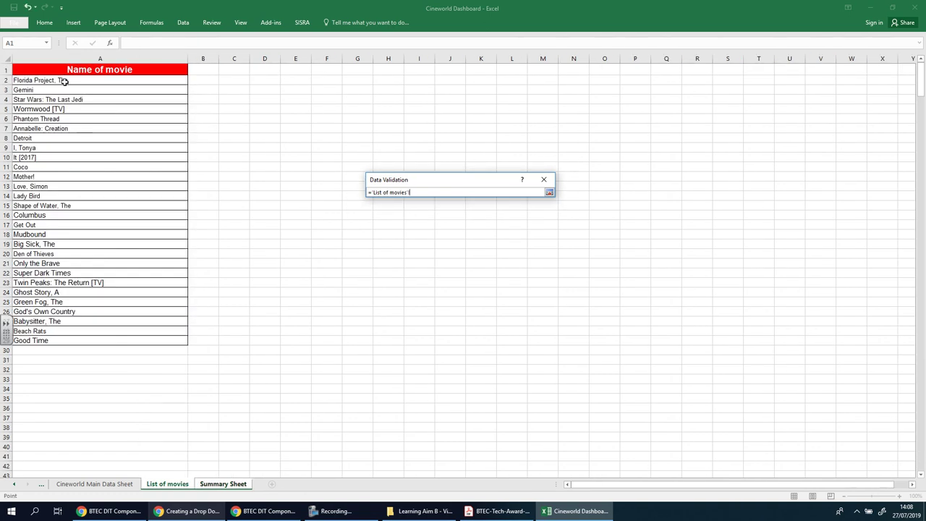
left_click(62, 81)
left_click_drag(62, 81, 79, 339)
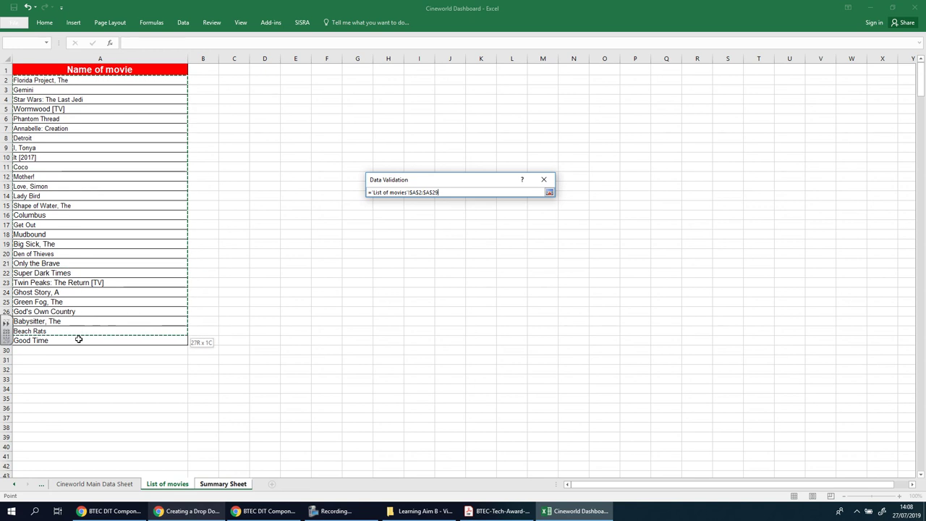
left_click(550, 194)
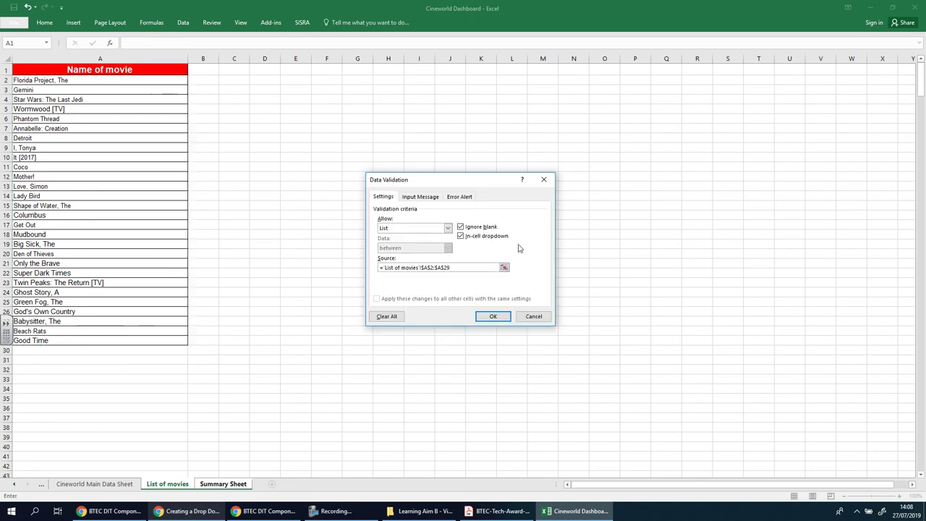
left_click(492, 320)
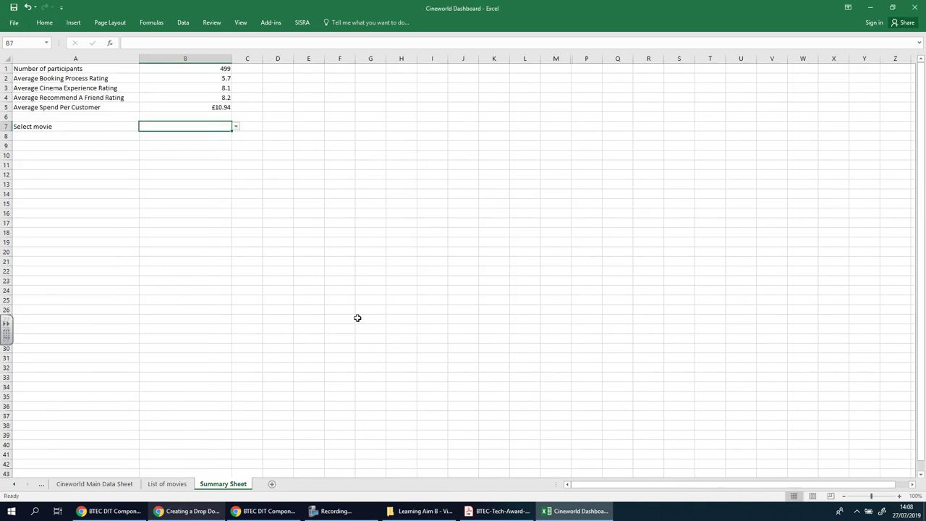
Choose God's Own Country from the movie dropdown in cell B7
left_click(156, 230)
left_click(220, 126)
left_click(235, 127)
scroll(181, 152, "down", 10)
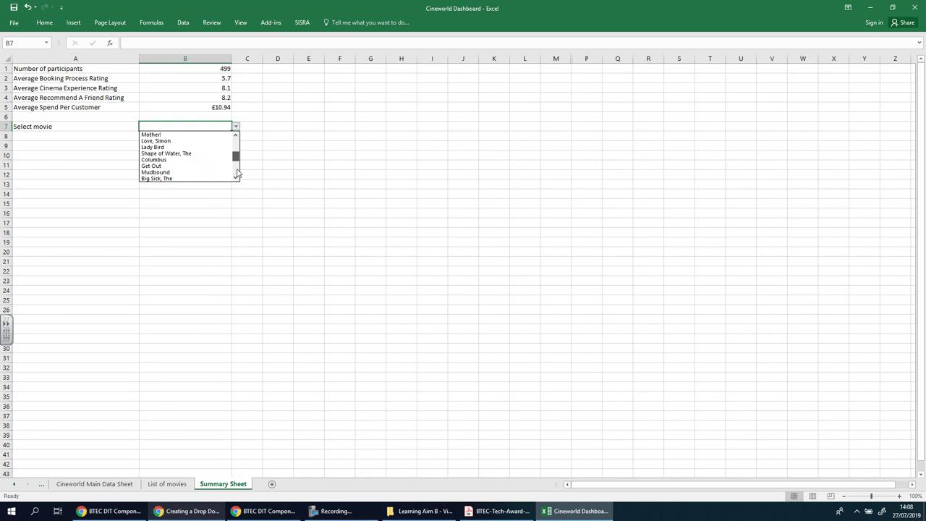
left_click(174, 159)
left_click(395, 174)
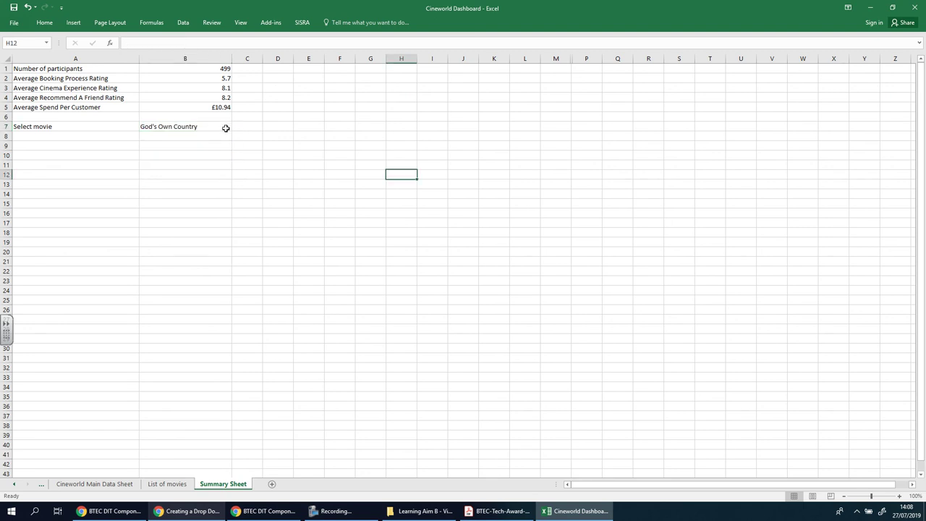
Change the movie selected in the B7 dropdown to Twin Peaks: The Return [TV]
left_click(225, 128)
left_click(235, 127)
left_click(194, 142)
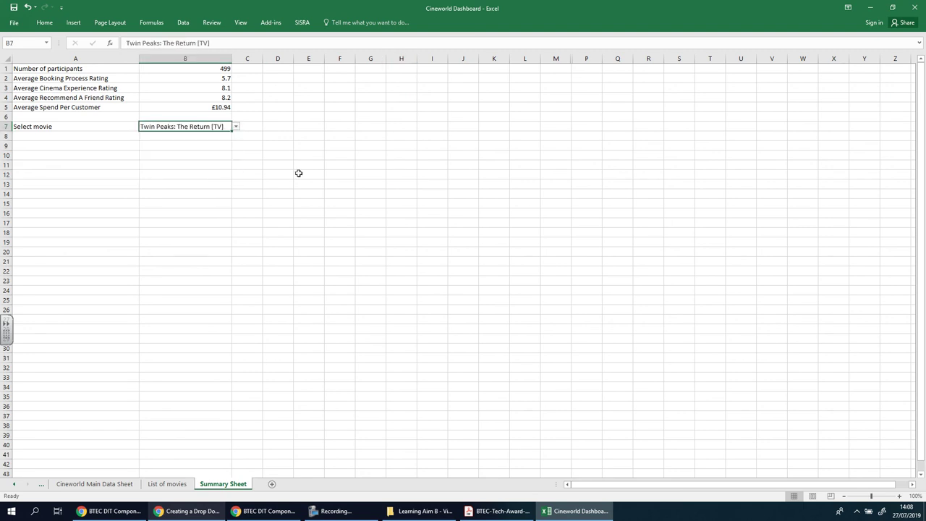
left_click(315, 231)
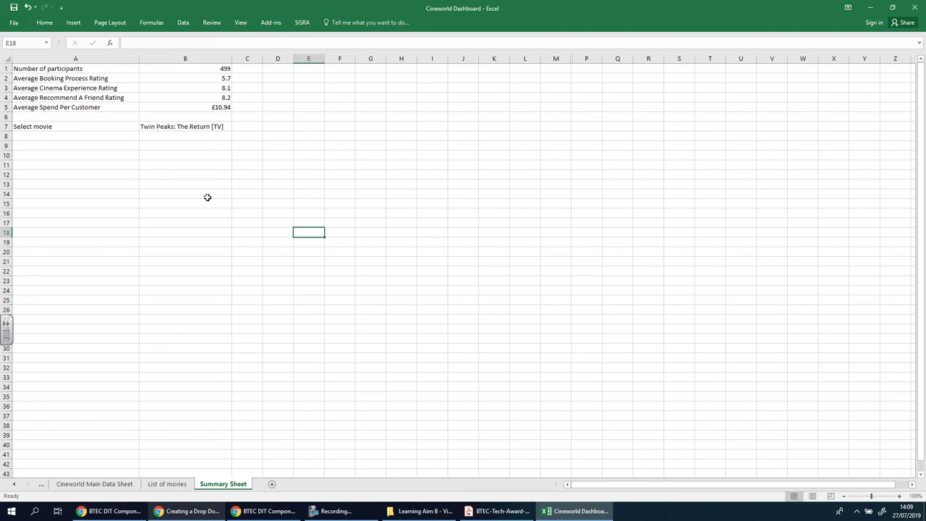
Review the dropdown cell B7 and its source titles on List of movies, and switch to the drop-down filter tutorial in Chrome
left_click(191, 127)
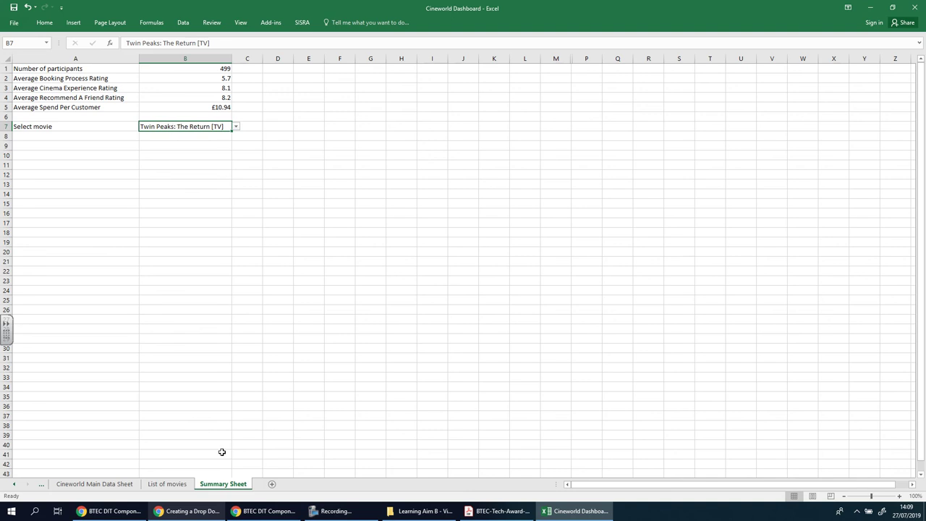
left_click(167, 484)
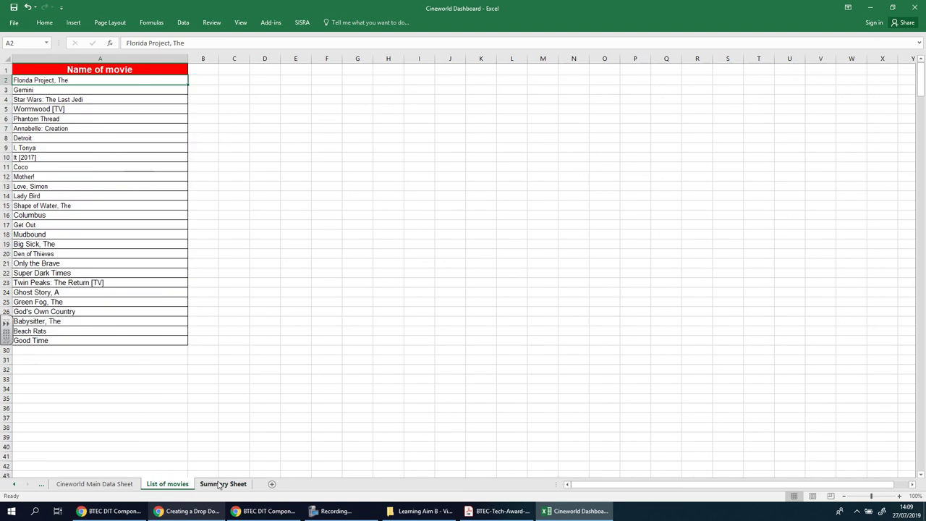
left_click(219, 484)
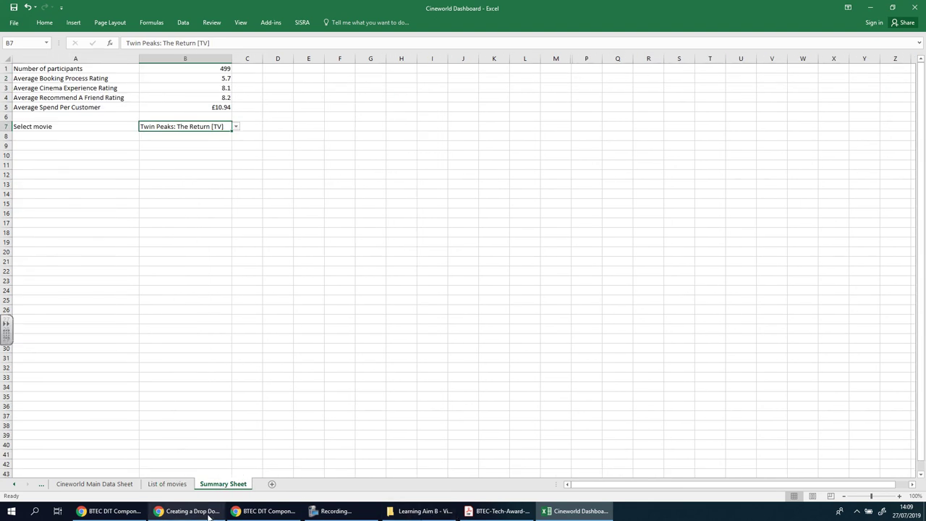
left_click(208, 515)
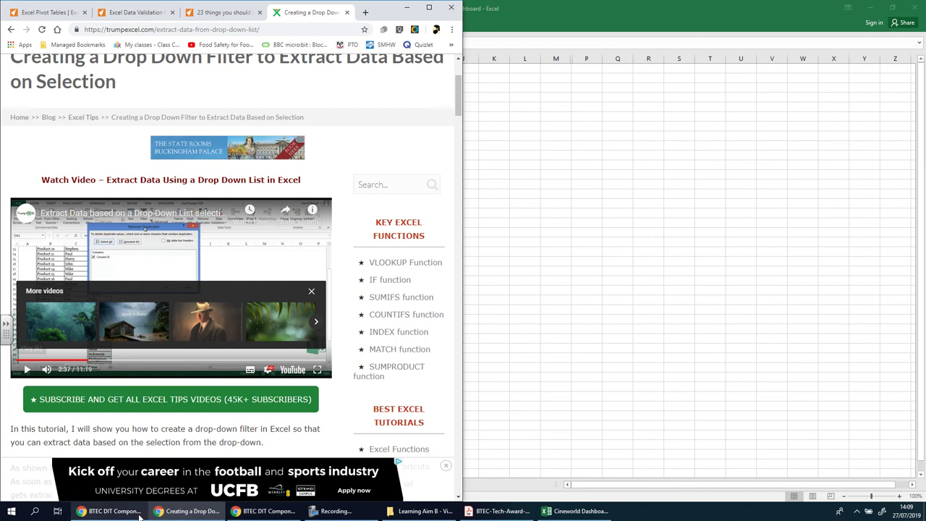